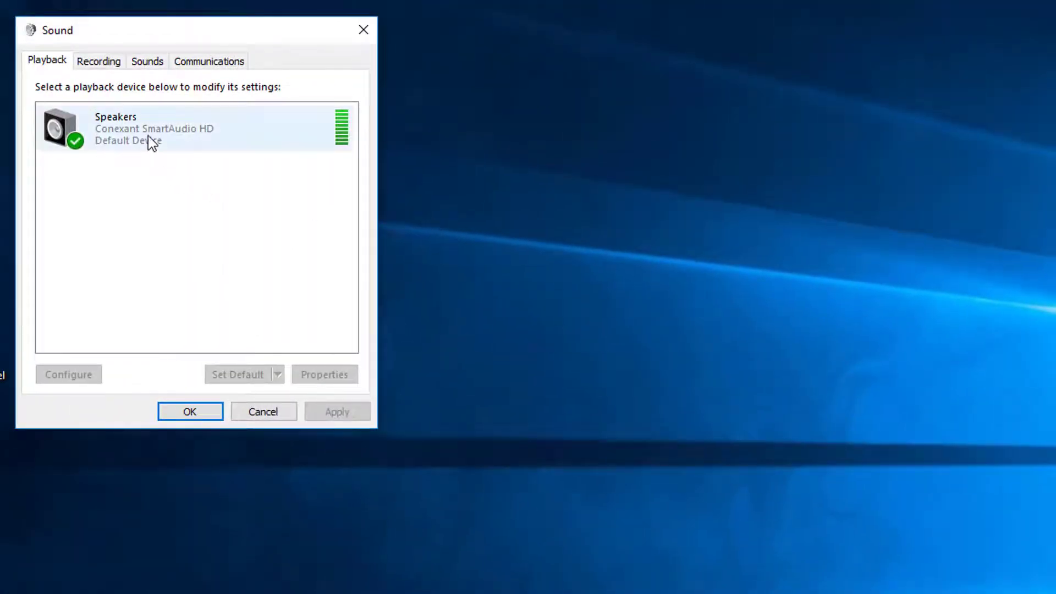
Play a test sound through the Speakers and bring up their context menu again
left_click(149, 136)
right_click(148, 136)
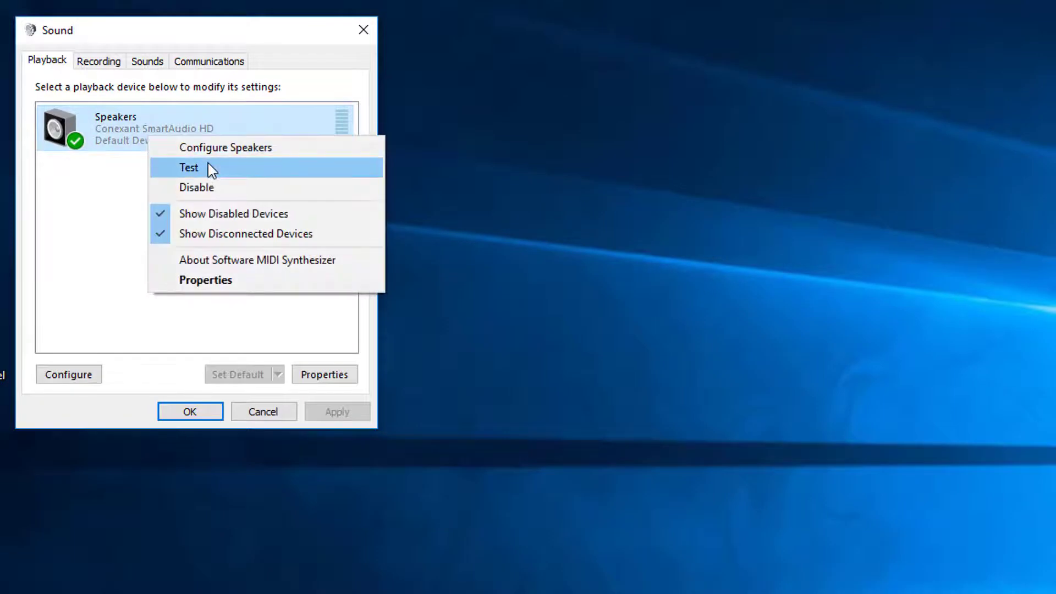
left_click(208, 165)
right_click(174, 141)
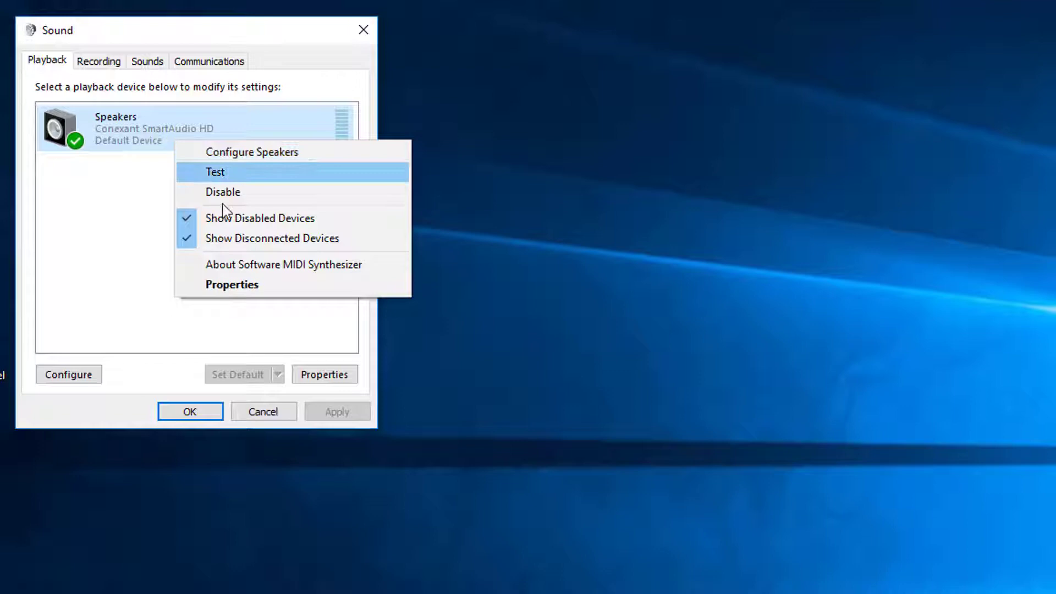
Apply spatial sound format None for the Speakers, after trying Windows Sonic, then view Dolby Audio
left_click(267, 290)
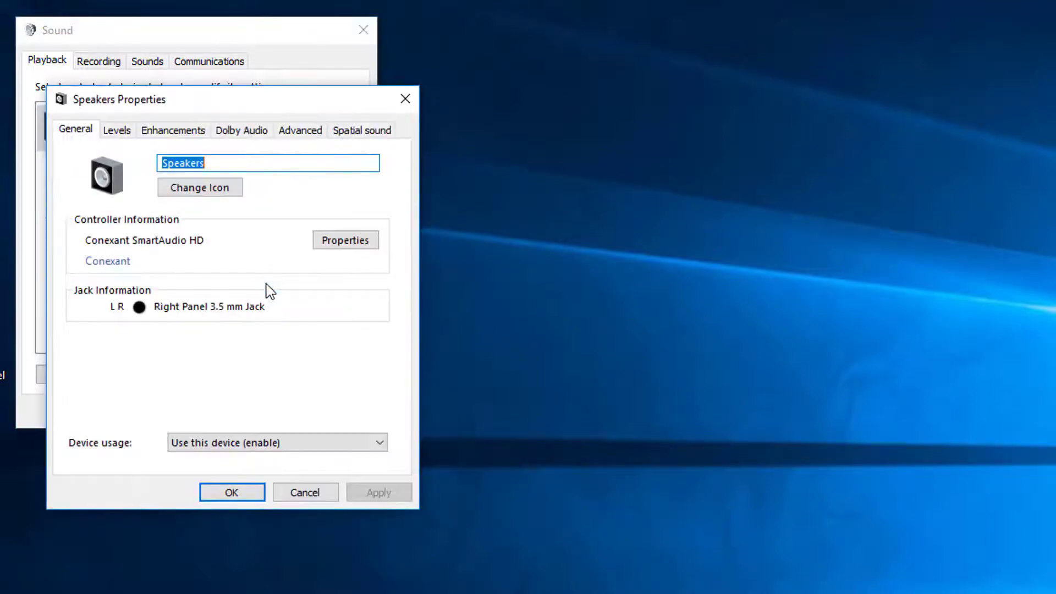
left_click(367, 133)
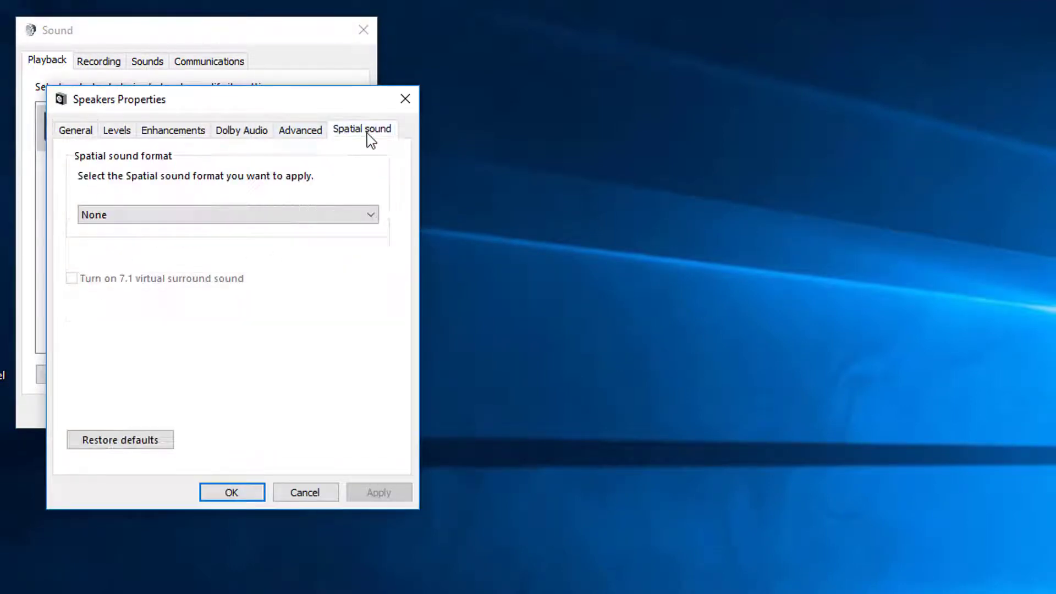
left_click(334, 217)
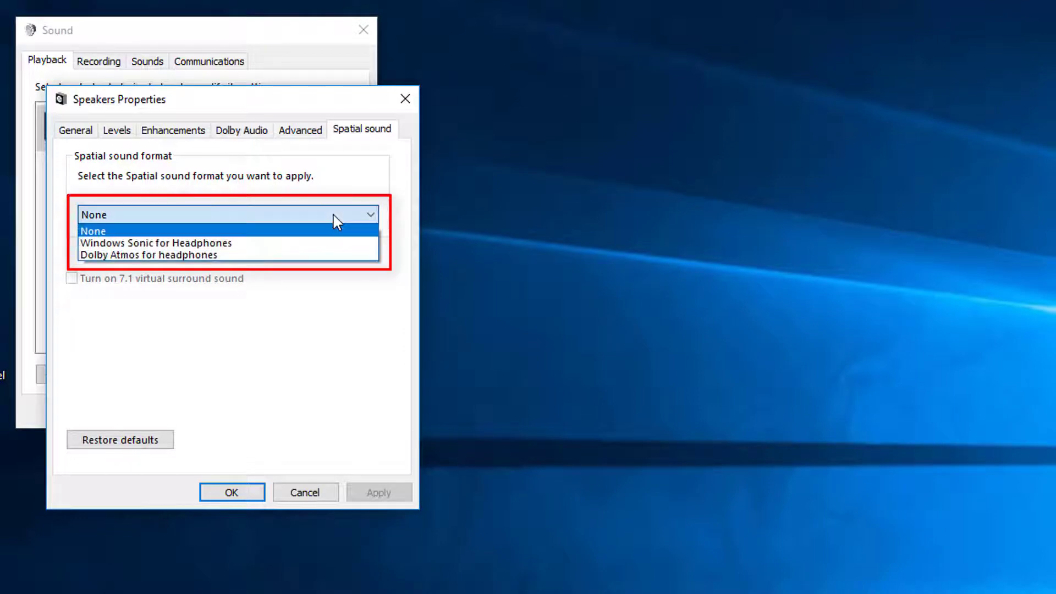
left_click(324, 243)
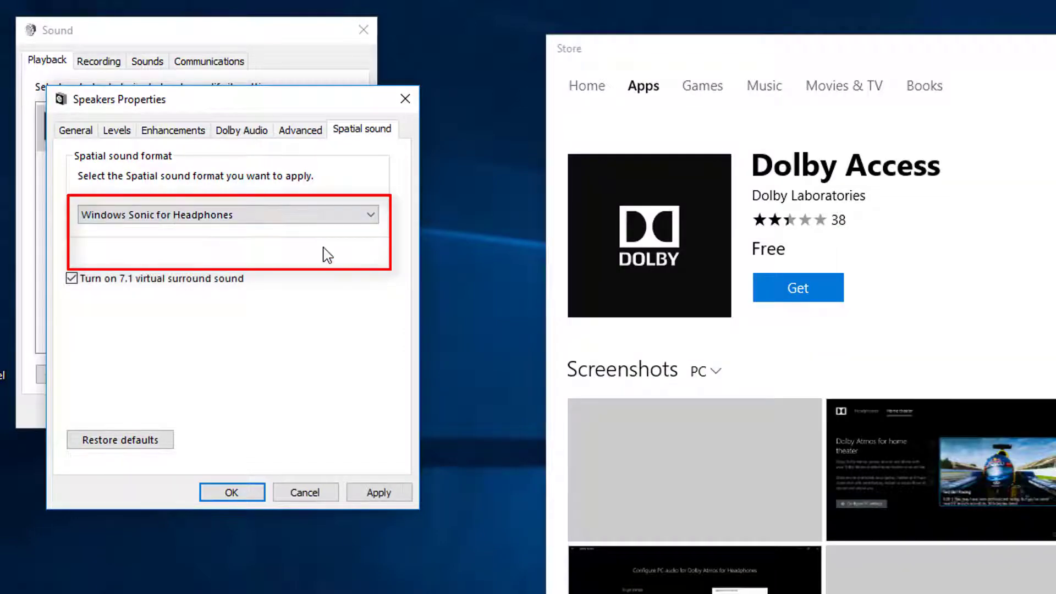
left_click(306, 218)
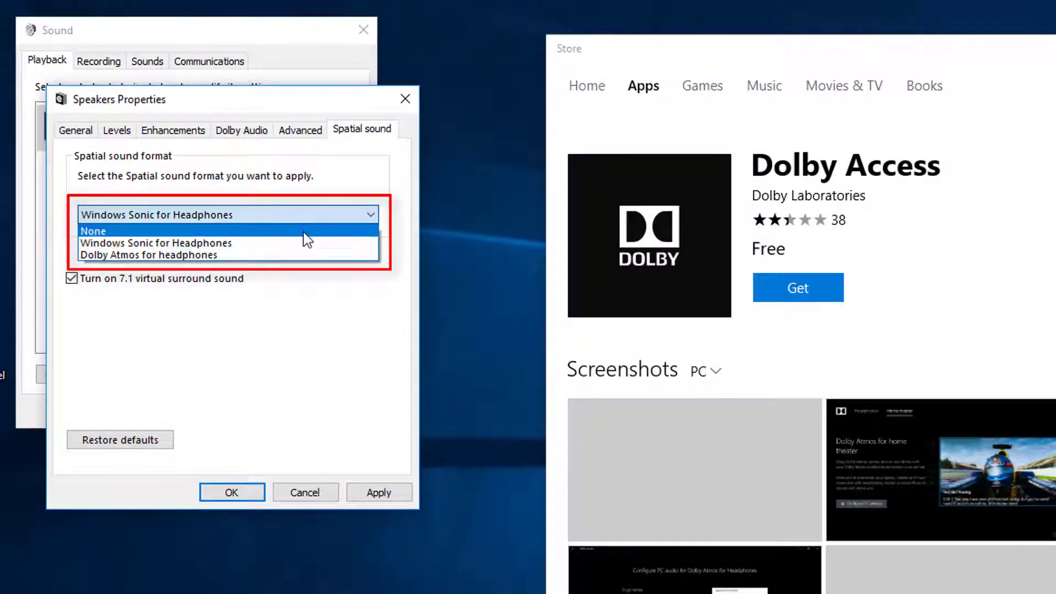
left_click(306, 233)
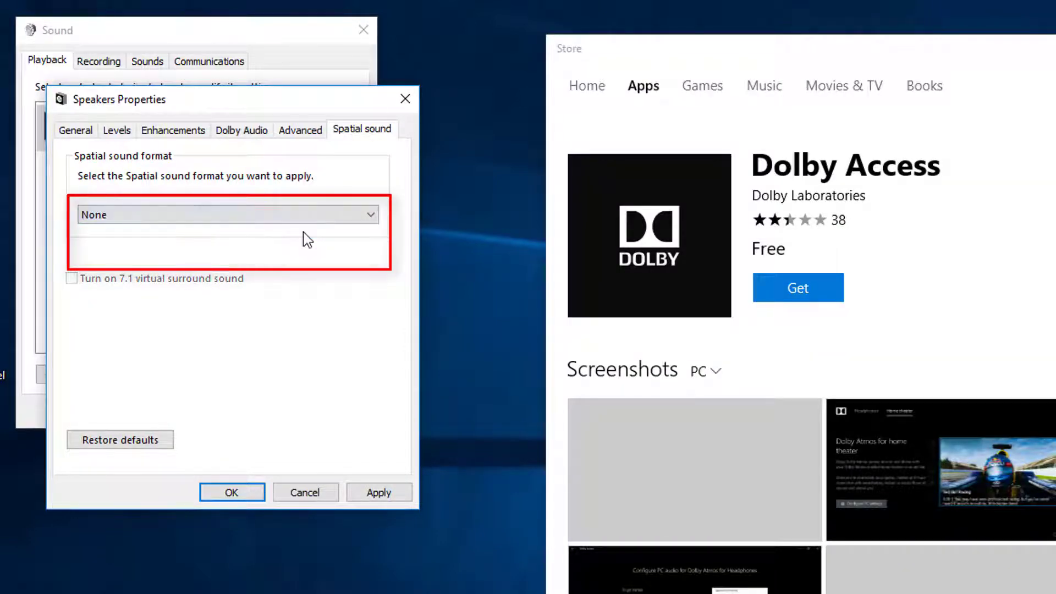
left_click(385, 485)
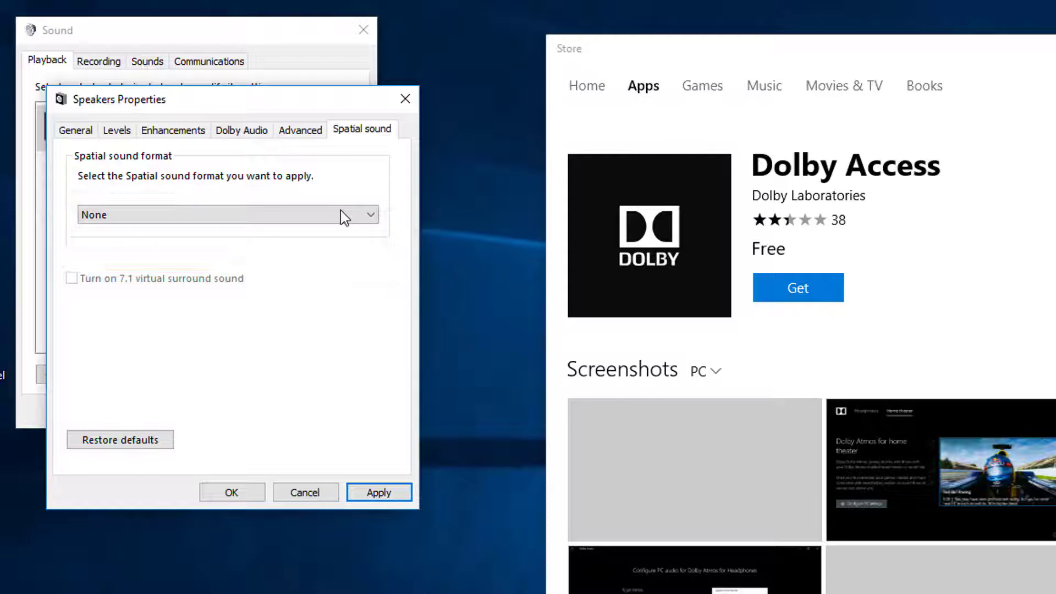
left_click(261, 134)
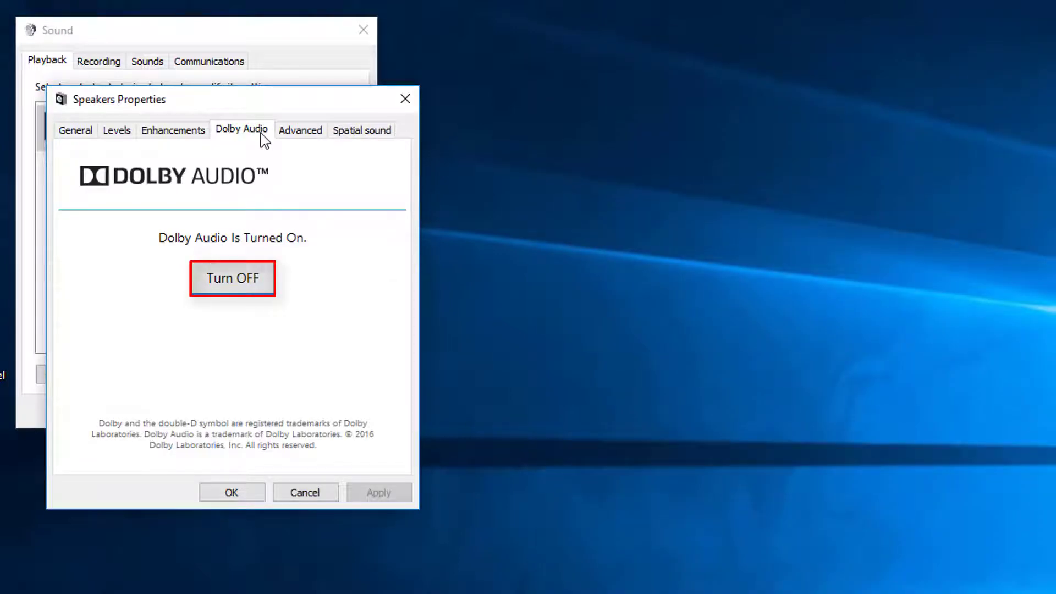
Turn Dolby Audio off, close Speakers Properties with OK, and play a Speakers test sound
left_click(256, 279)
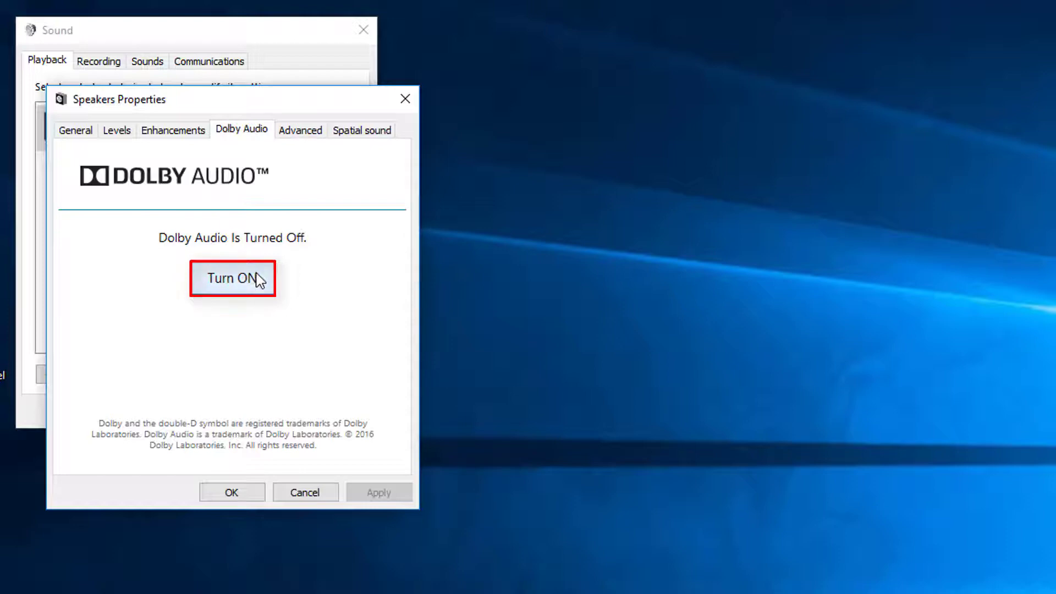
left_click(231, 493)
right_click(176, 134)
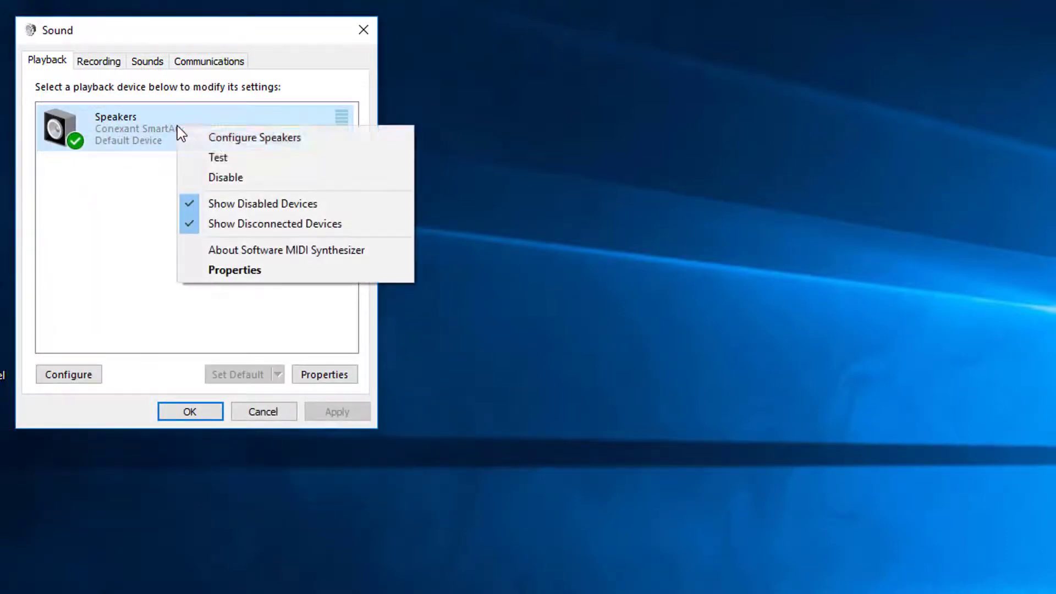
left_click(225, 156)
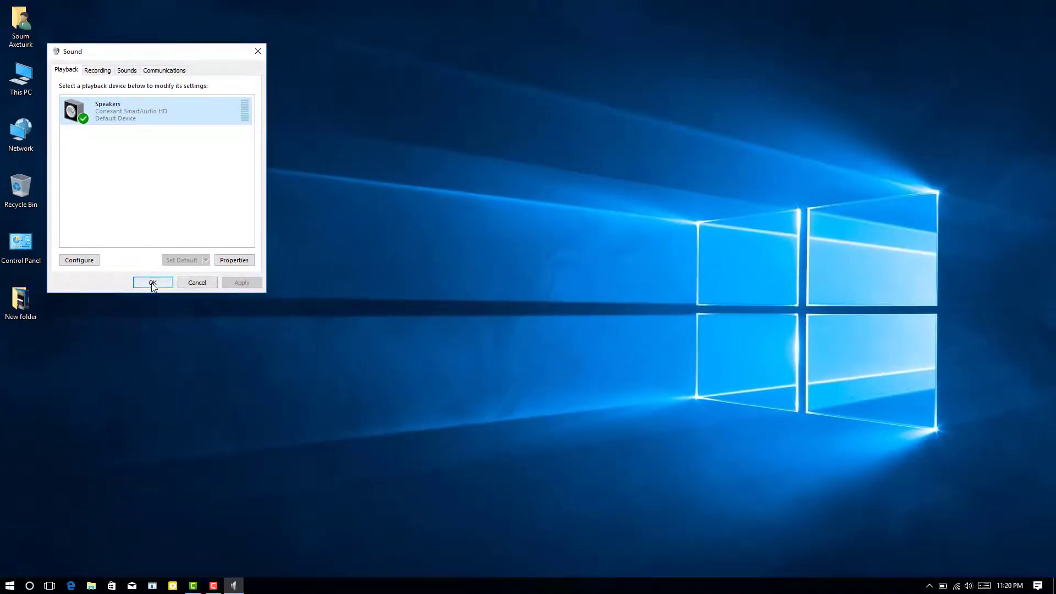
Close Sound, open Device Manager via Win+X, and select Conexant SmartAudio HD
left_click(151, 283)
key("super+x")
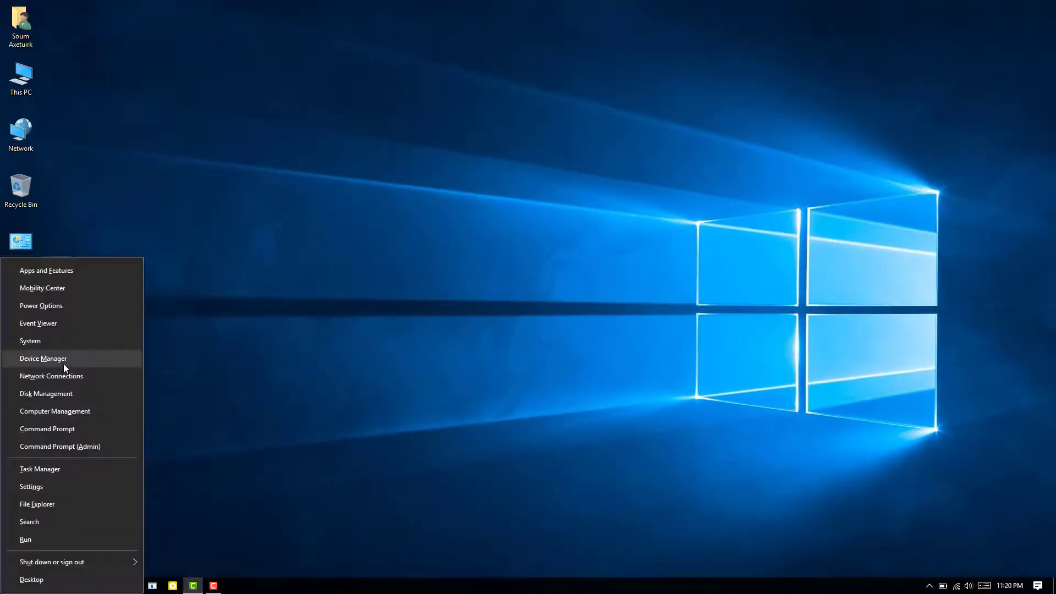
left_click(64, 364)
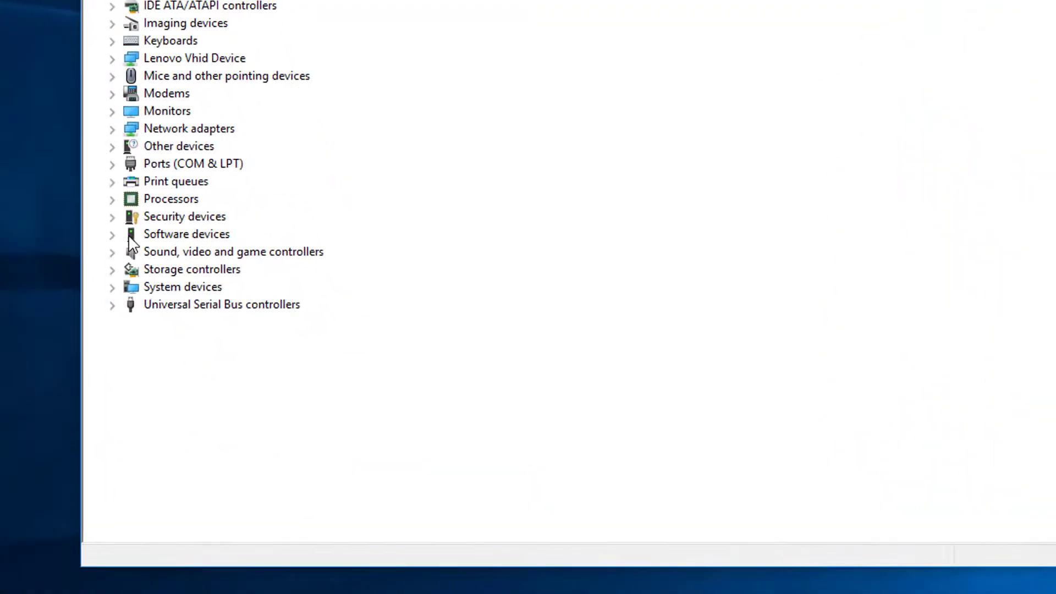
left_click(71, 237)
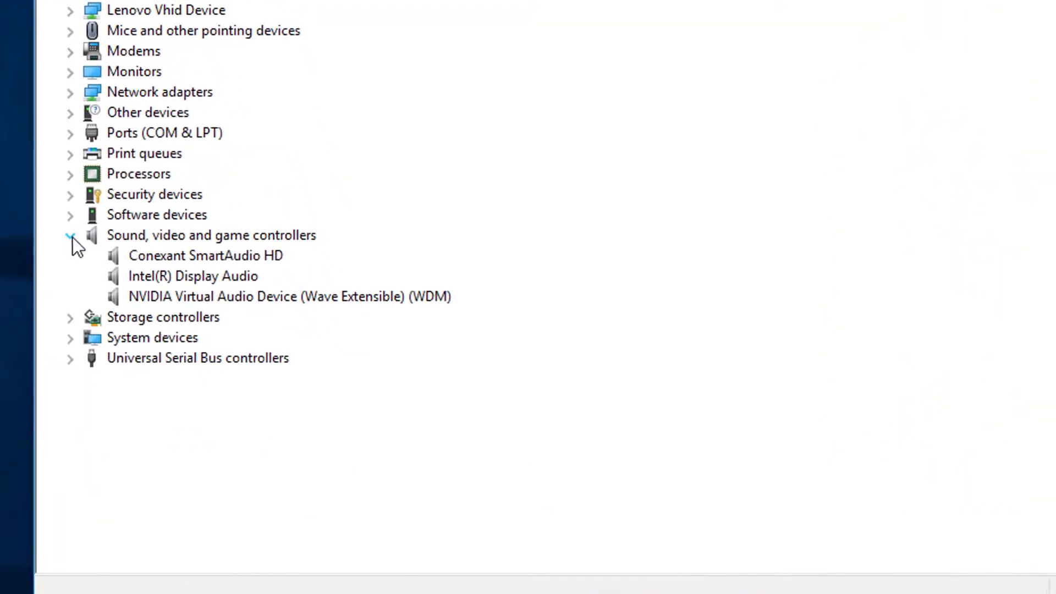
left_click(178, 252)
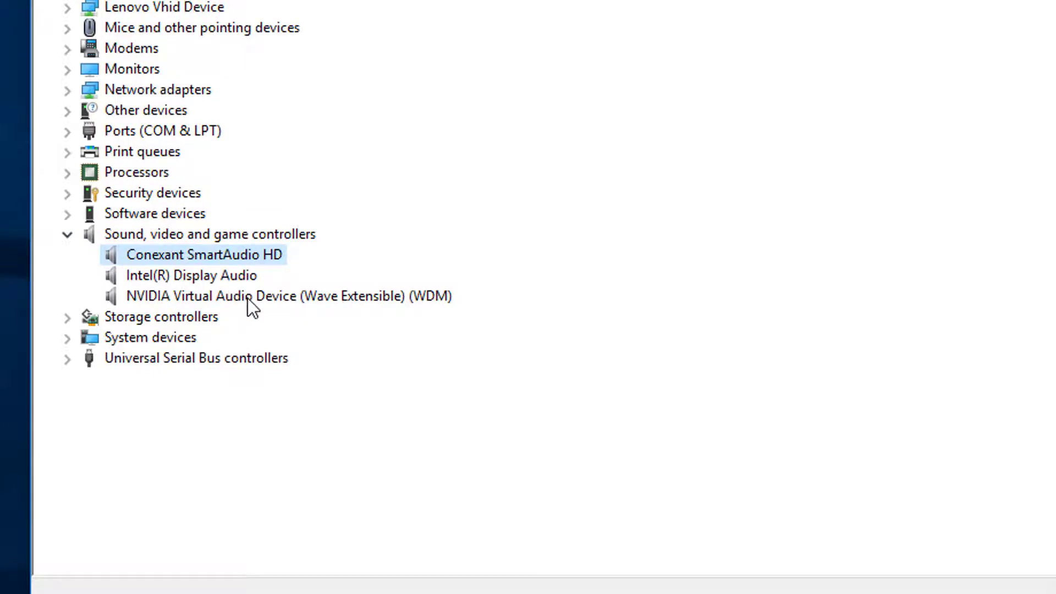
Uninstall Conexant SmartAudio HD along with its driver software, then search automatically for drivers
right_click(205, 259)
left_click(250, 340)
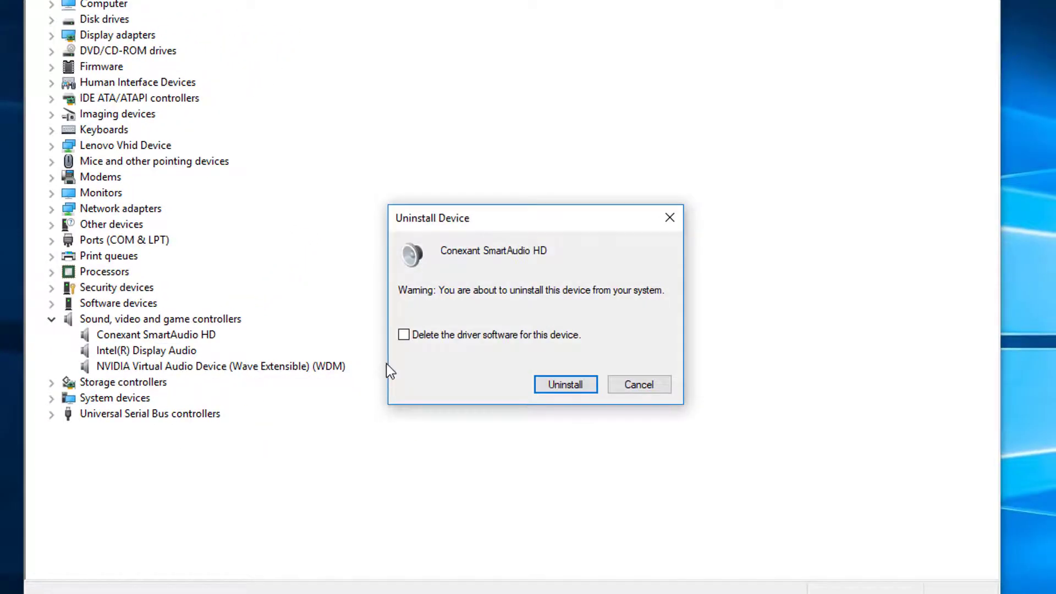
left_click(421, 343)
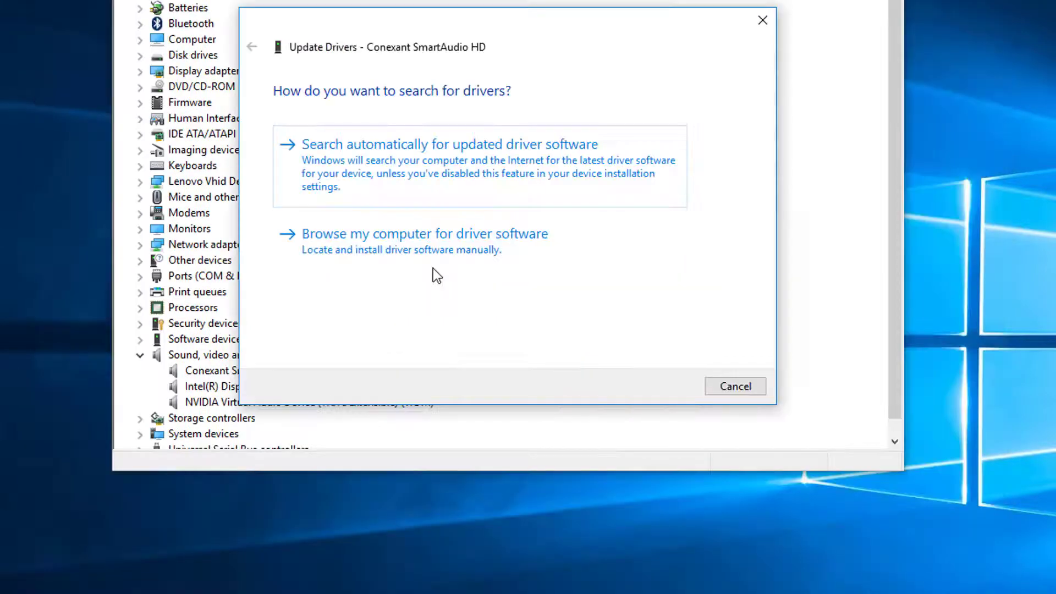
left_click(468, 186)
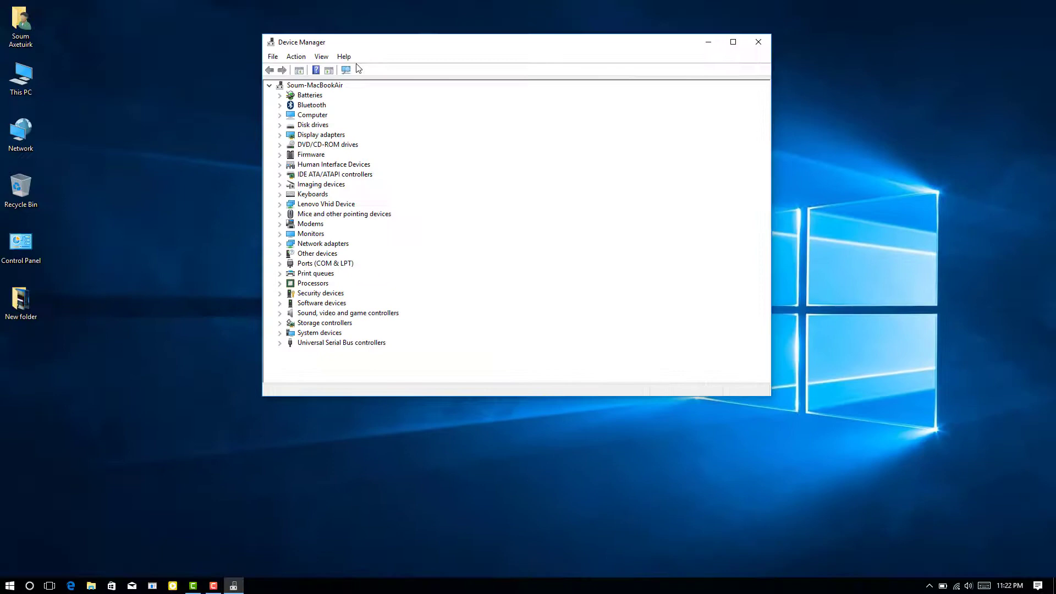
Rescan hardware to restore Conexant SmartAudio HD, then check the Speakers' Dolby Audio page
left_click(351, 70)
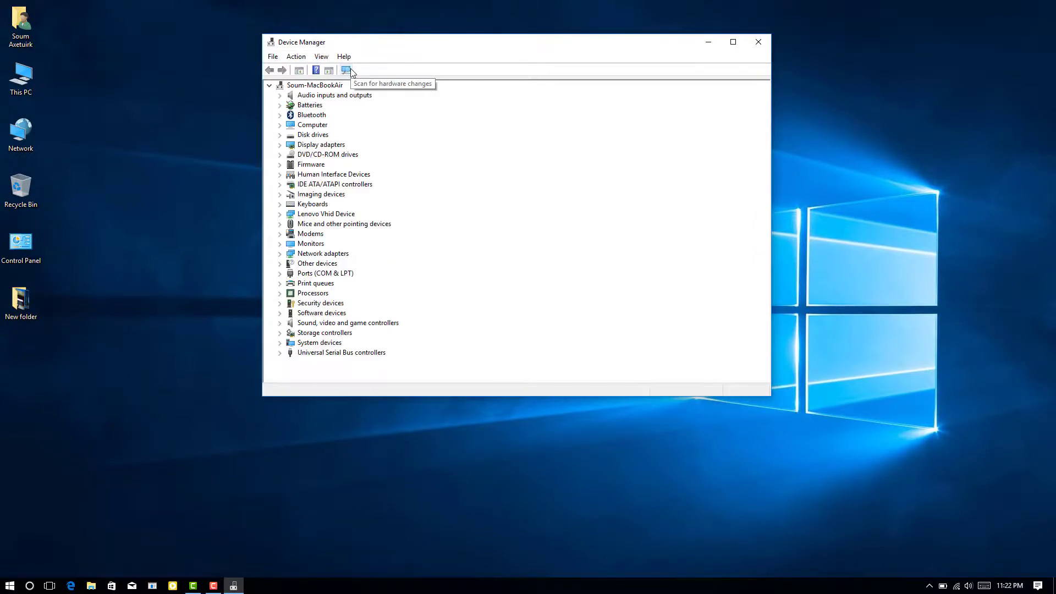
left_click(280, 322)
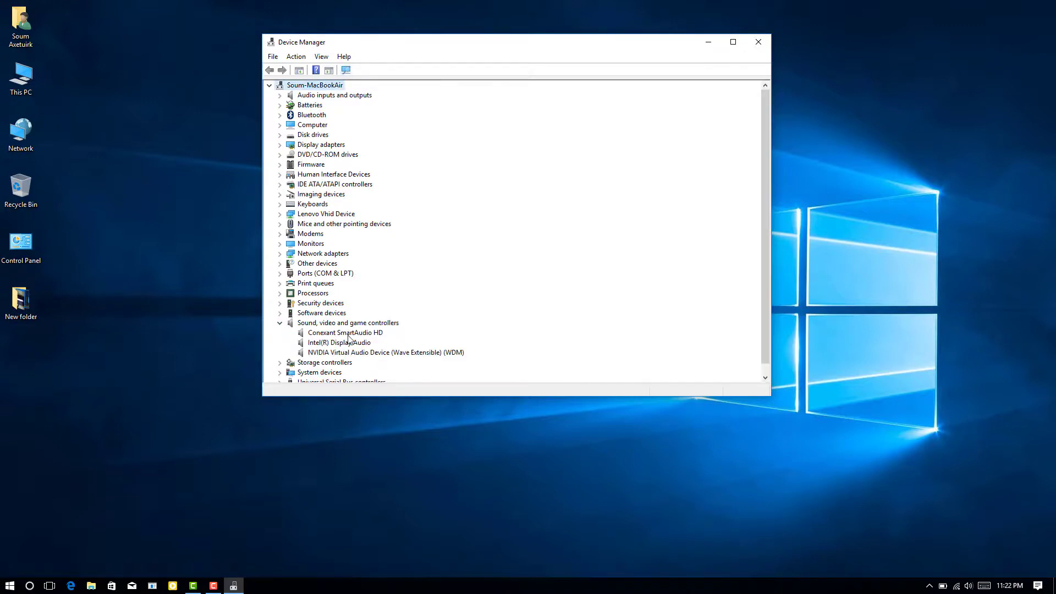
left_click(324, 126)
right_click(324, 126)
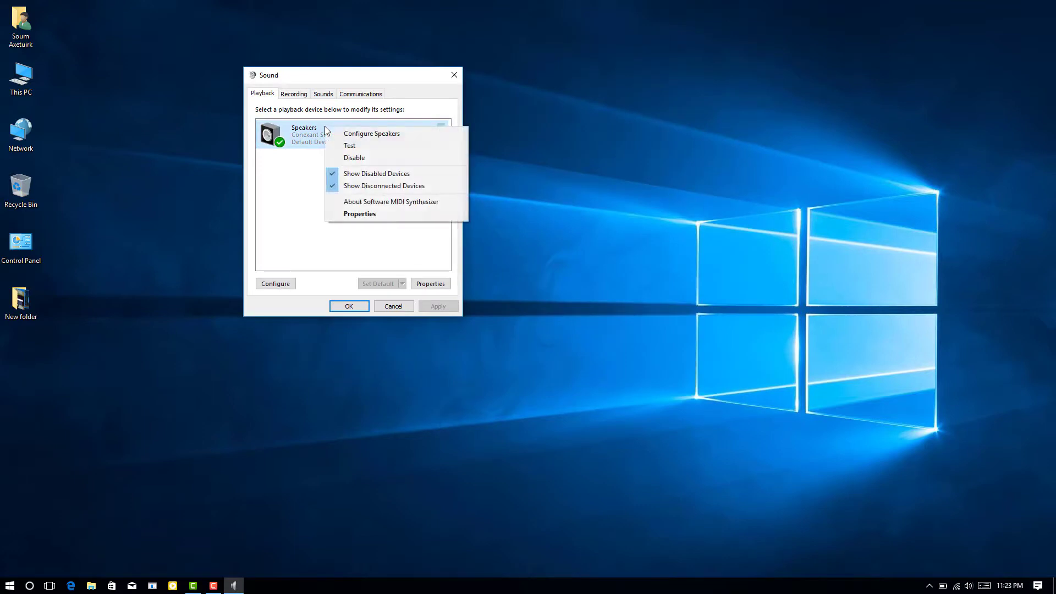
left_click(359, 214)
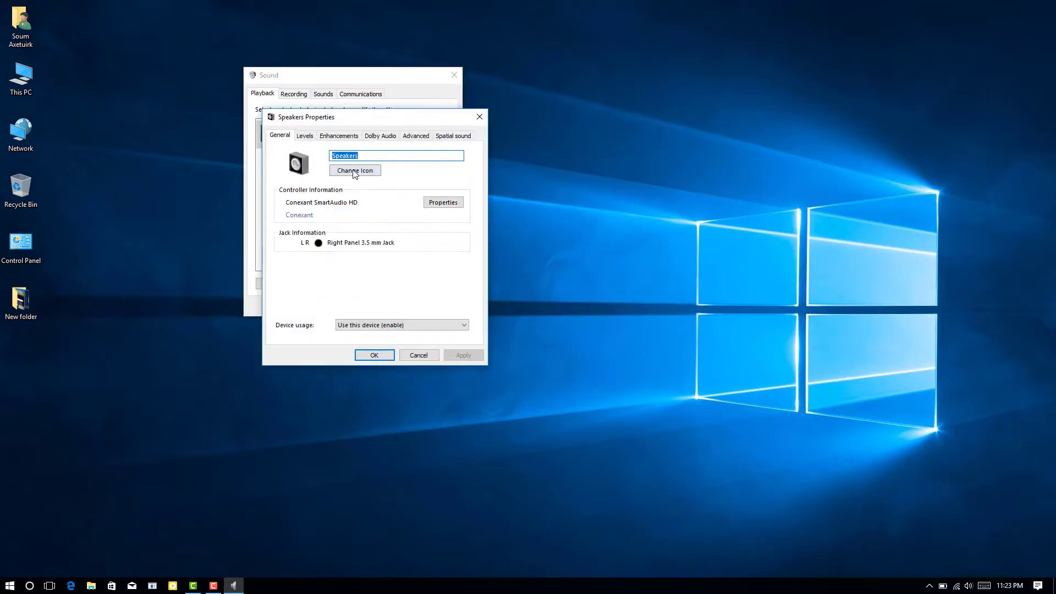
left_click(372, 137)
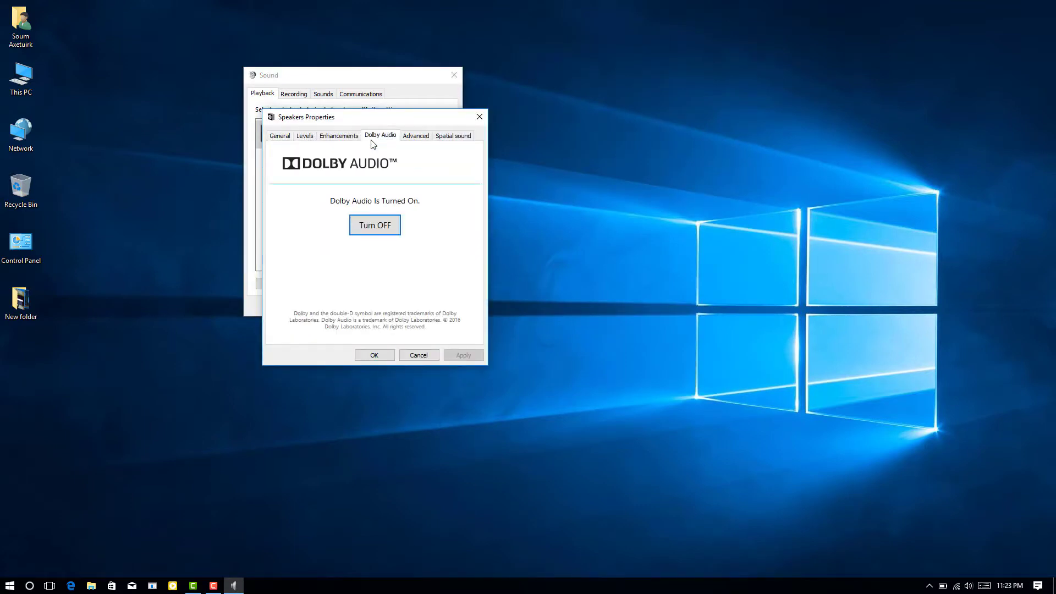